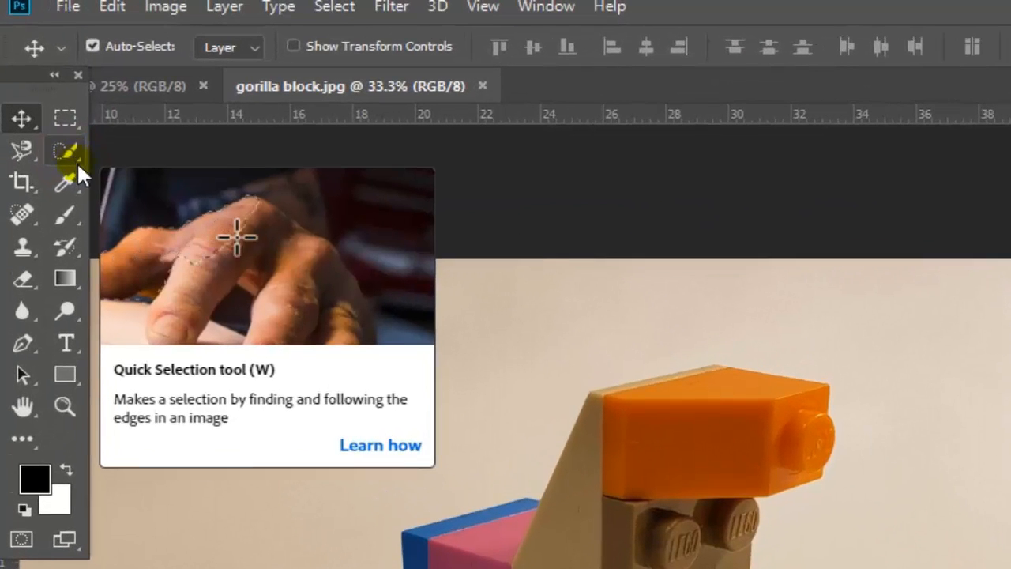
Select the pink, tan and blue bricks of the Lego figure with the Quick Selection tool in Add to selection mode
left_click(77, 158)
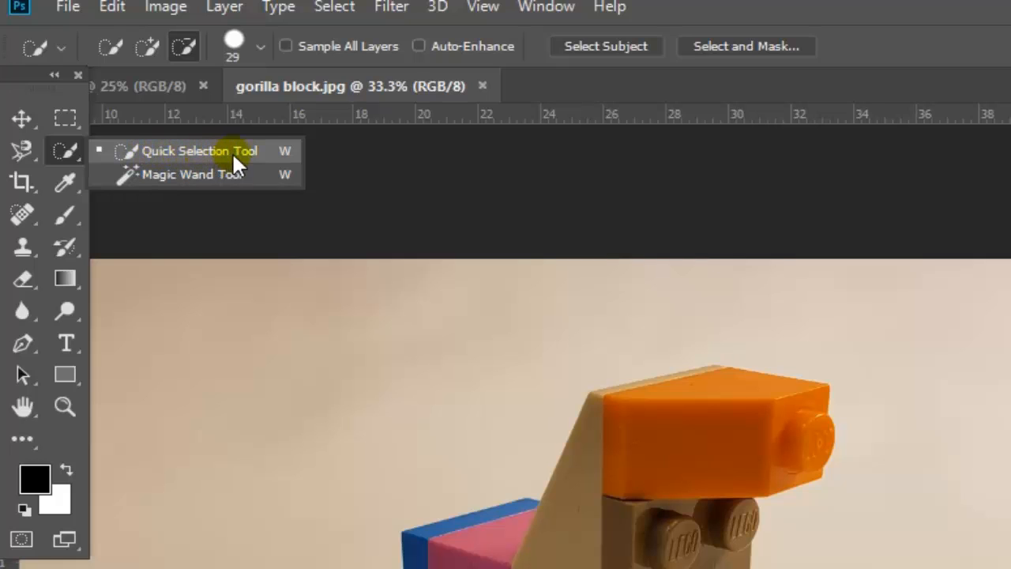
left_click(154, 150)
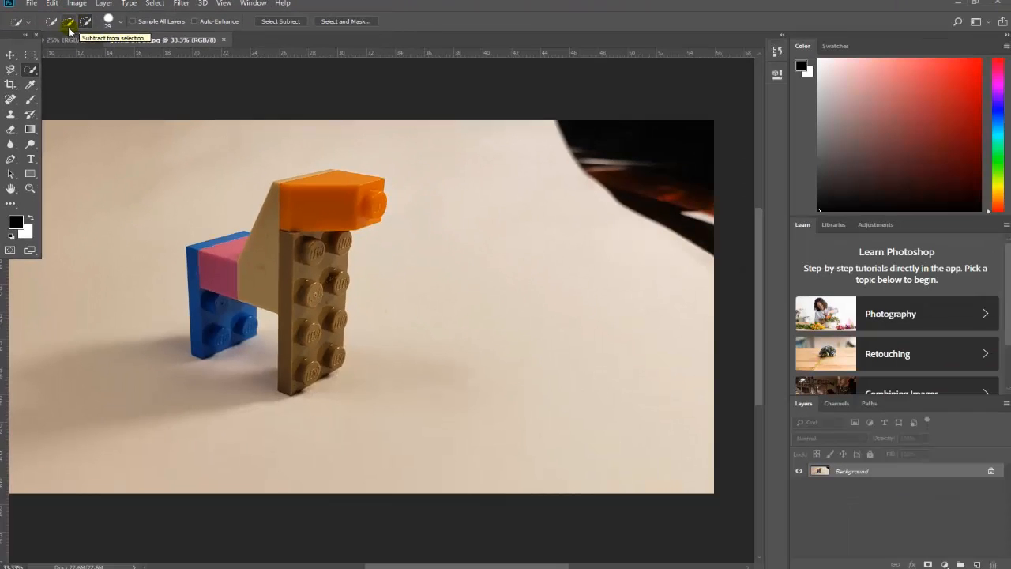
left_click(121, 41)
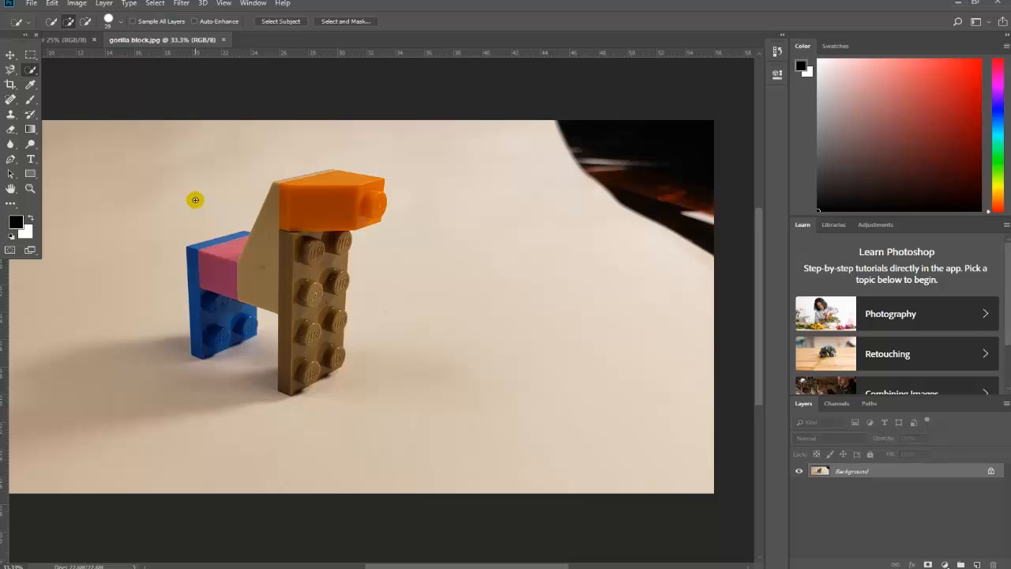
mouse_move(217, 256)
left_mouse_down()
mouse_move(205, 298)
mouse_move(237, 276)
left_mouse_up()
left_click(251, 264)
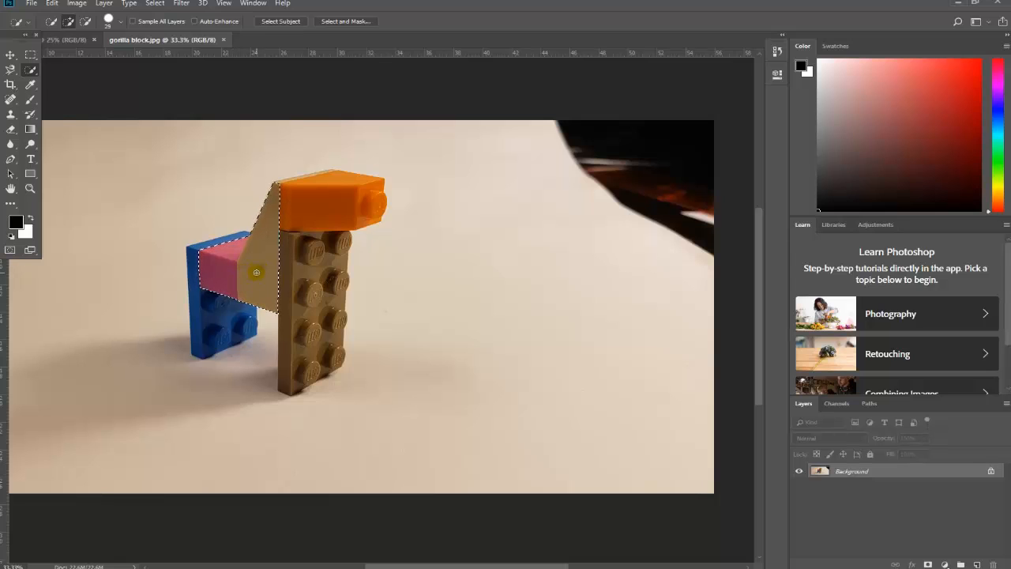
left_click_drag(192, 271, 203, 302)
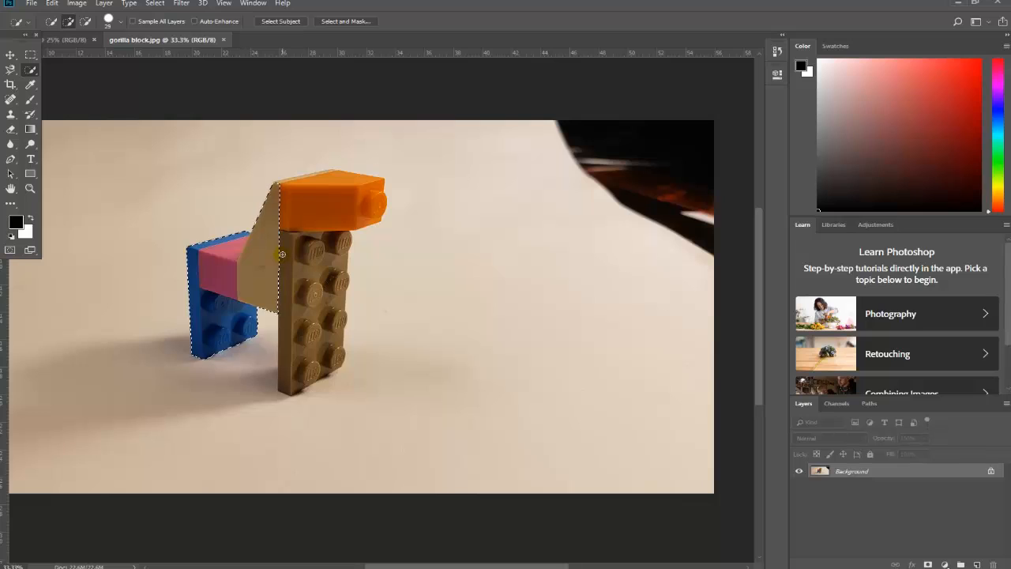
Add the brown front-leg brick and the orange head brick to the selection so the whole figure is outlined
left_click_drag(289, 262, 287, 278)
left_click(298, 215)
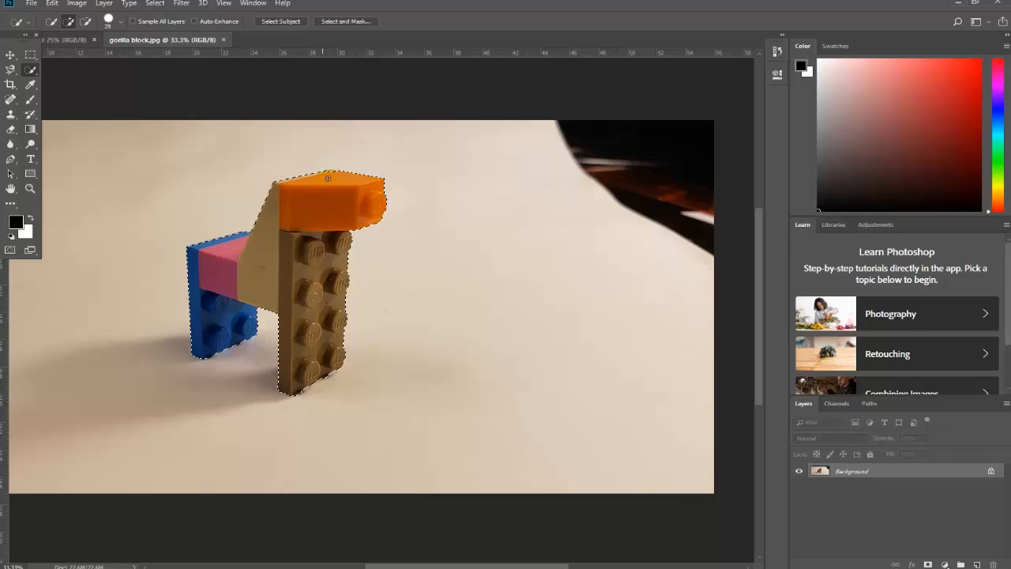
left_click_drag(332, 173, 322, 173)
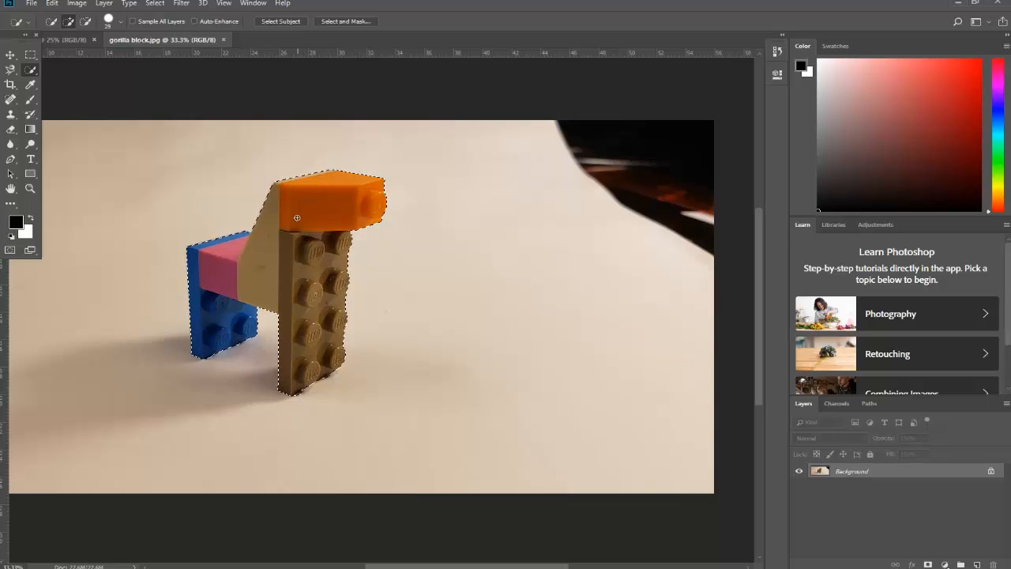
mouse_move(295, 163)
left_mouse_down()
mouse_move(287, 183)
mouse_move(336, 169)
mouse_move(279, 187)
mouse_move(323, 176)
left_mouse_up()
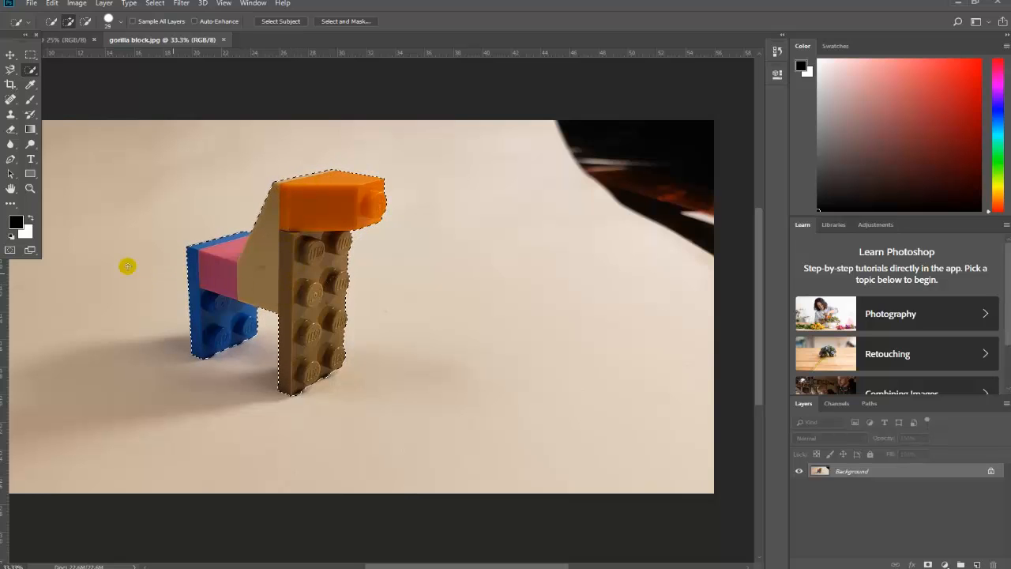
left_click(227, 307)
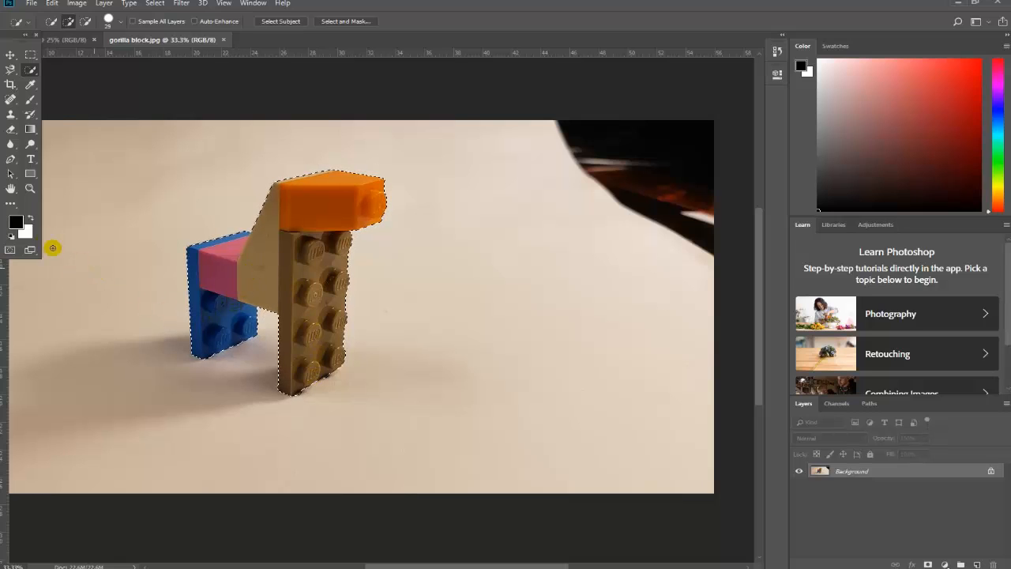
Subtract the shadow spilling past the brown brick's base from the selection, using a 9 px Quick Selection brush
left_click(30, 188)
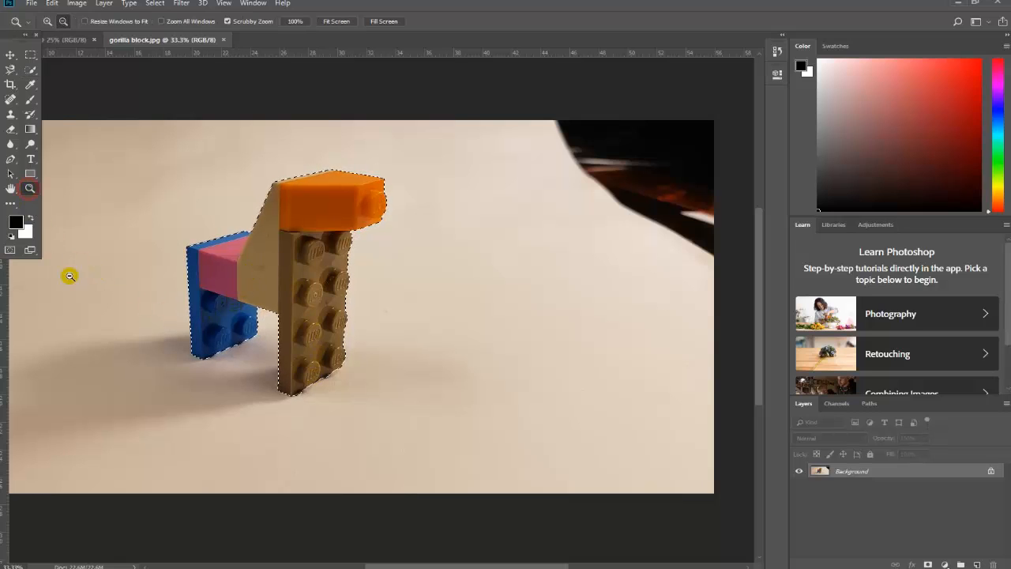
left_click(293, 402, "alt")
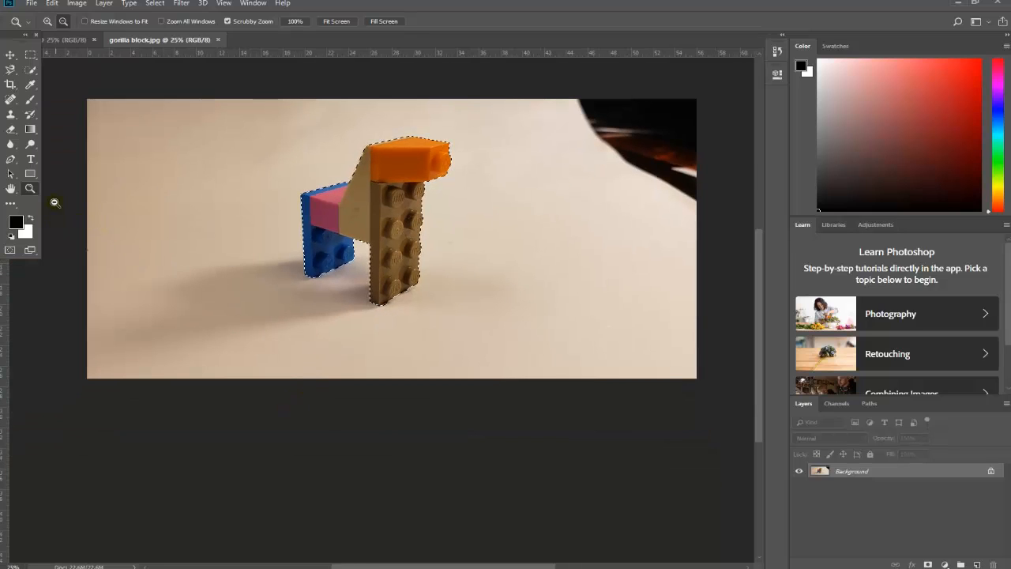
left_click(47, 21)
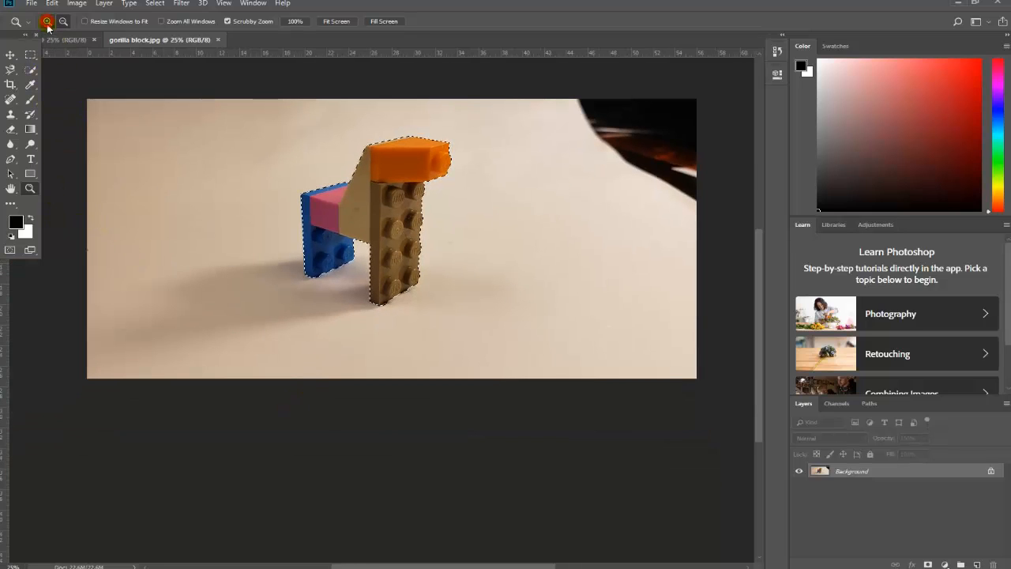
left_click(383, 306)
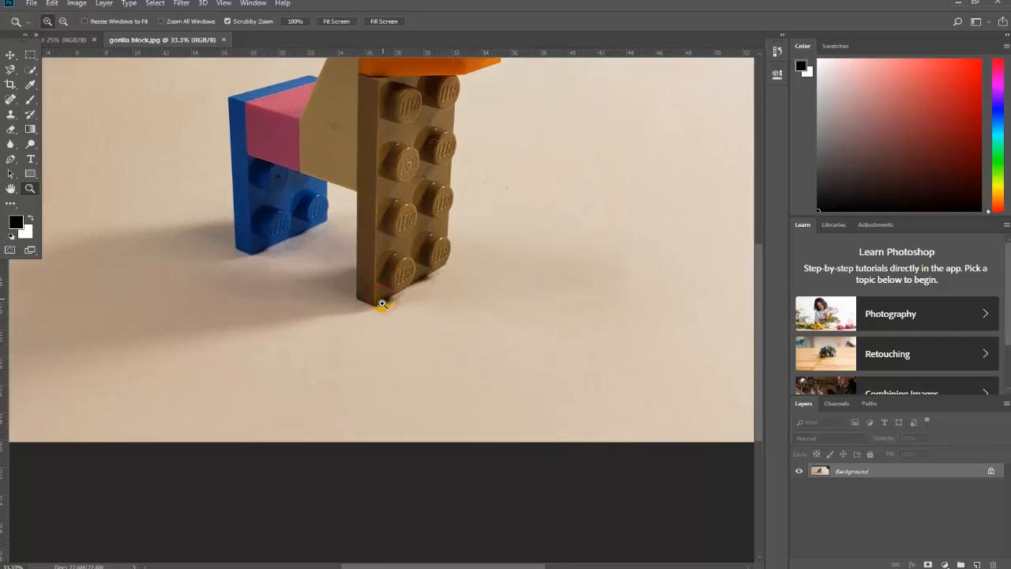
left_click(383, 303)
left_click(393, 276)
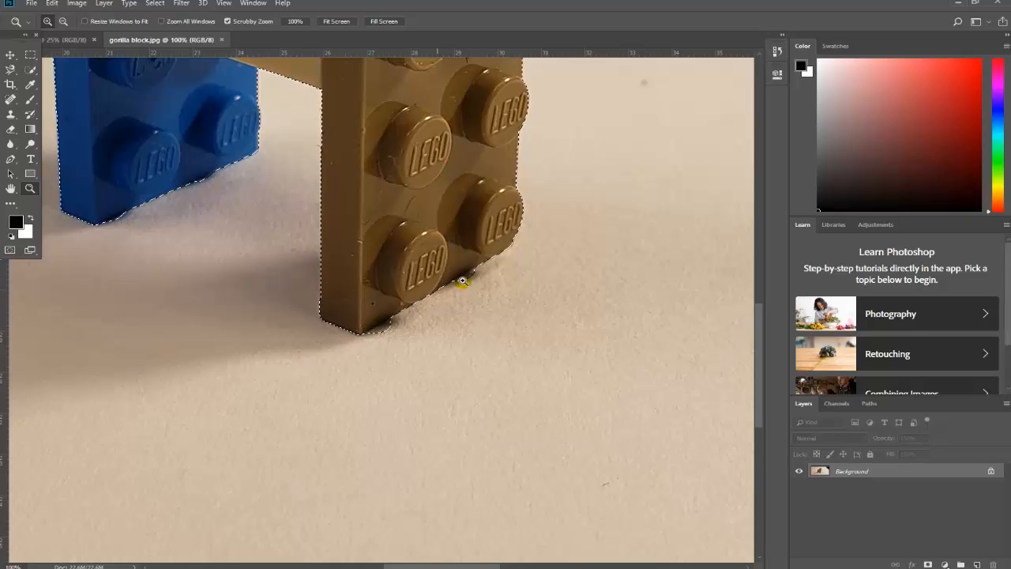
left_click(63, 22)
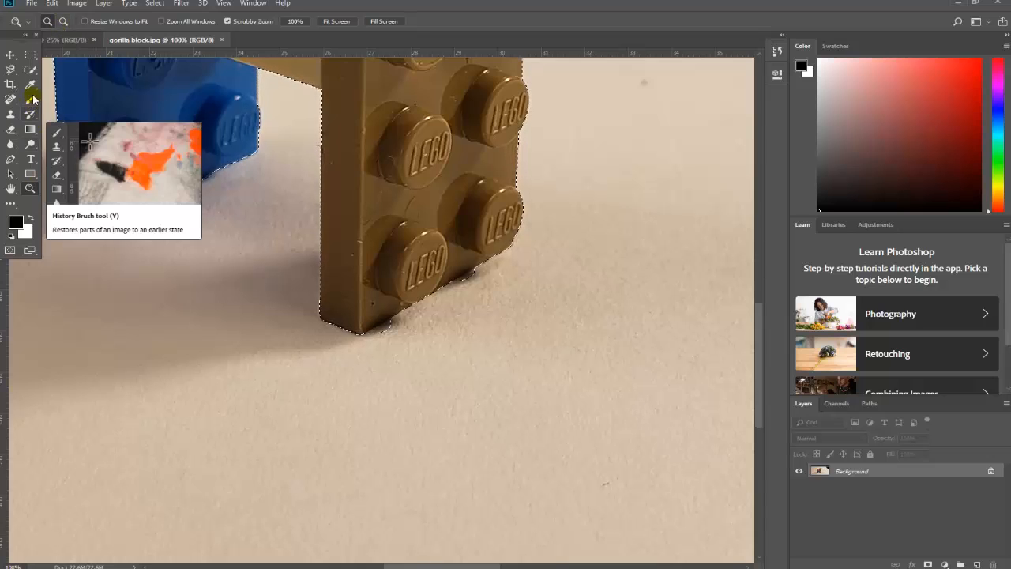
left_click(34, 72)
left_click(69, 72)
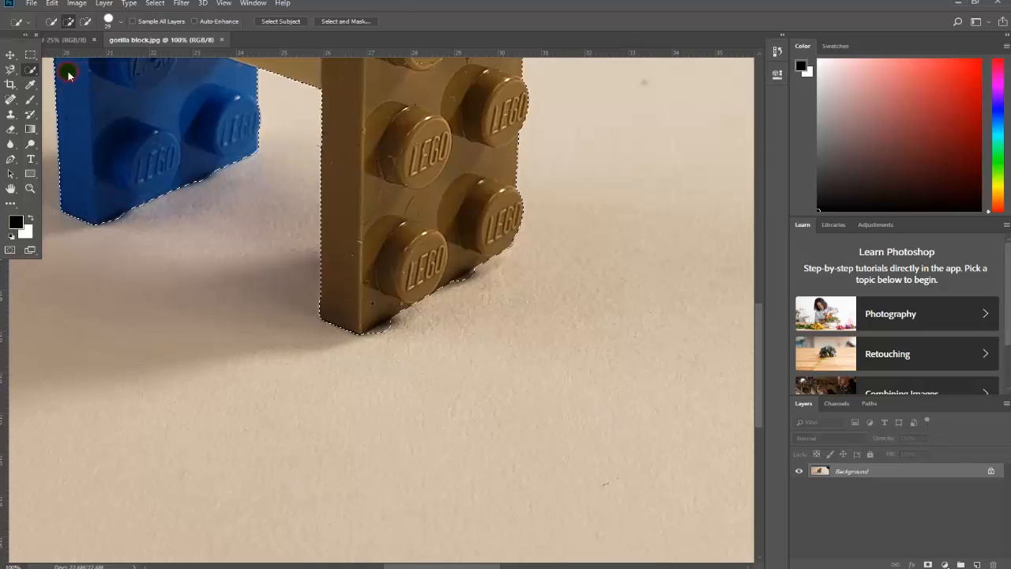
left_click(87, 21)
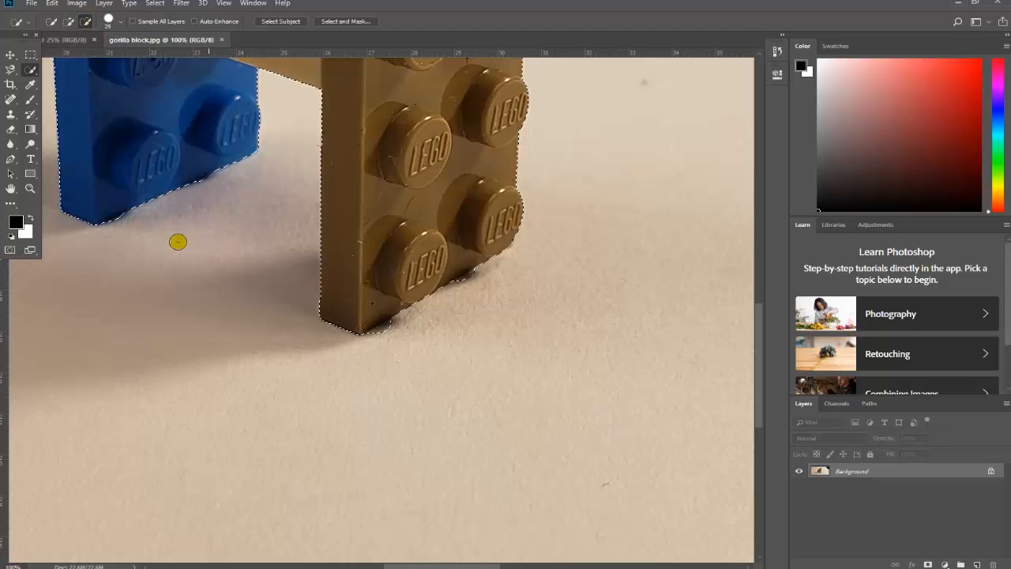
left_click(119, 24)
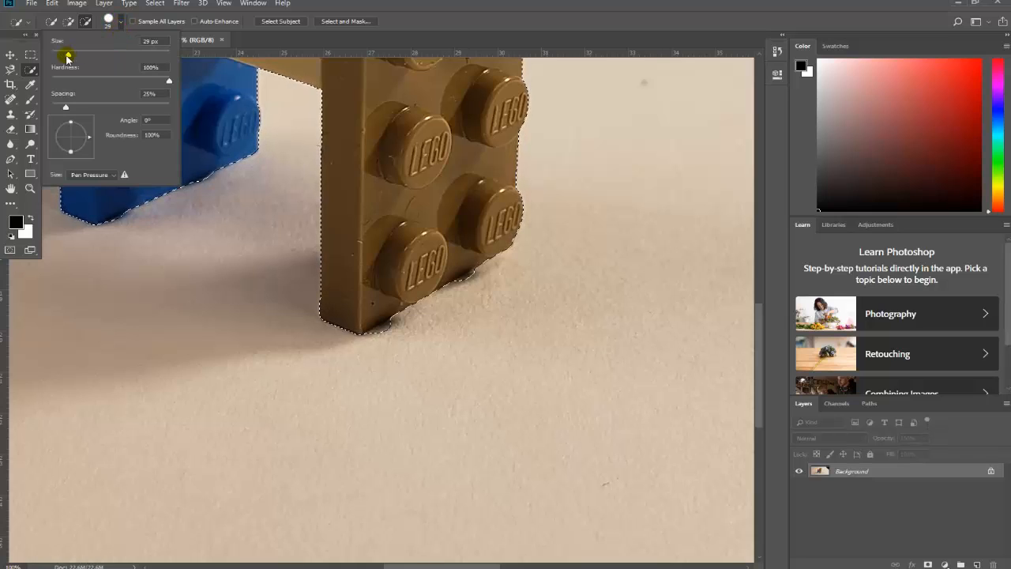
left_click_drag(57, 58, 56, 58)
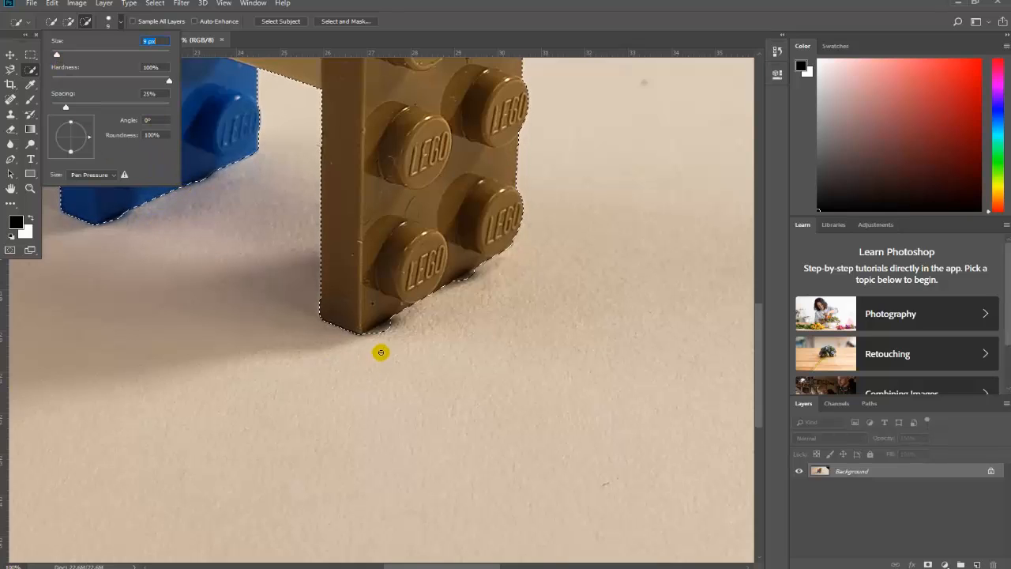
left_click(380, 334)
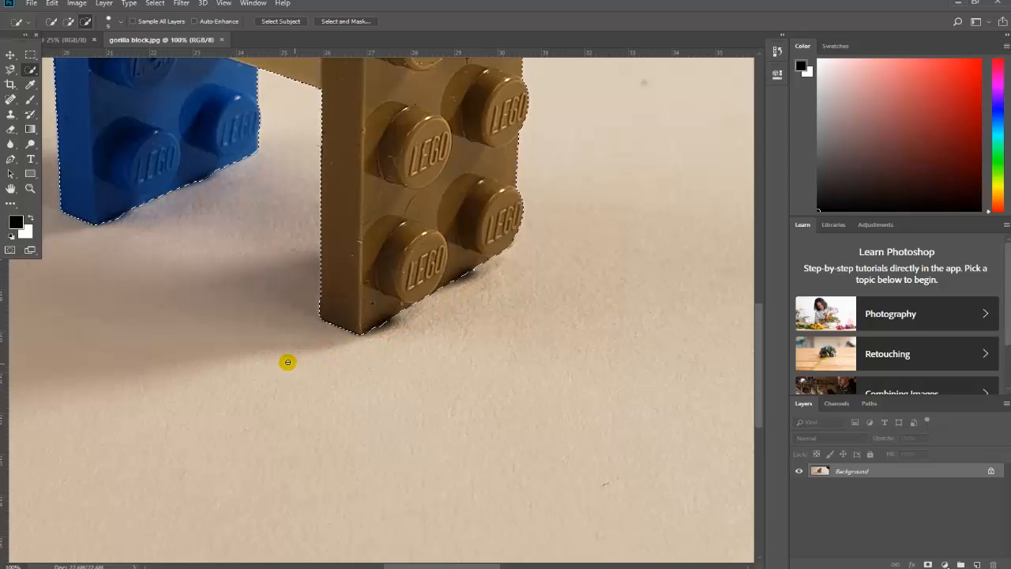
Copy the selected figure to a new layer with Layer Via Copy, and briefly hide the Background layer to check the cutout
scroll(290, 361, "down", 1)
scroll(289, 360, "up", 5)
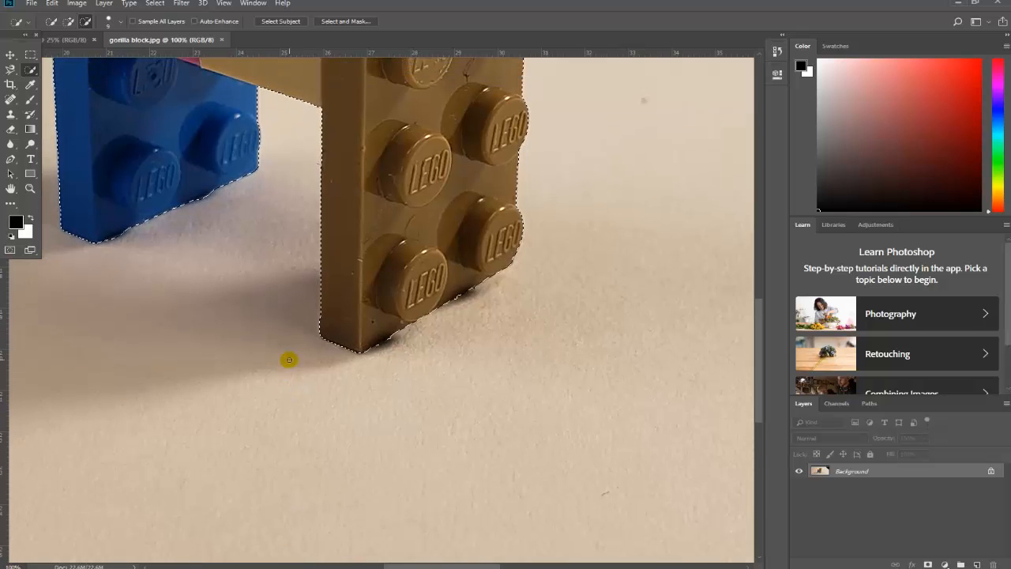
scroll(289, 361, "up", 10)
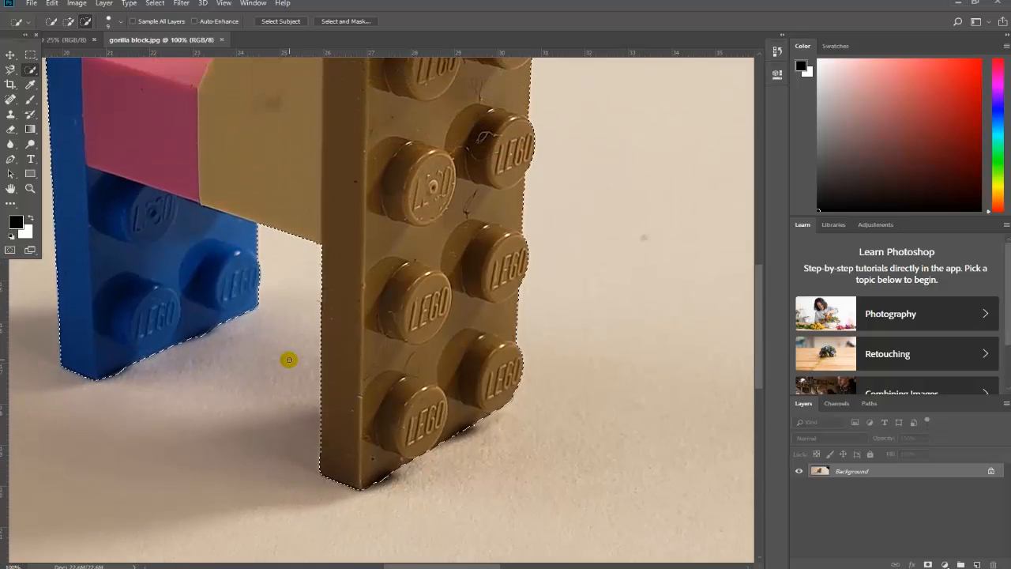
scroll(289, 360, "up", 1)
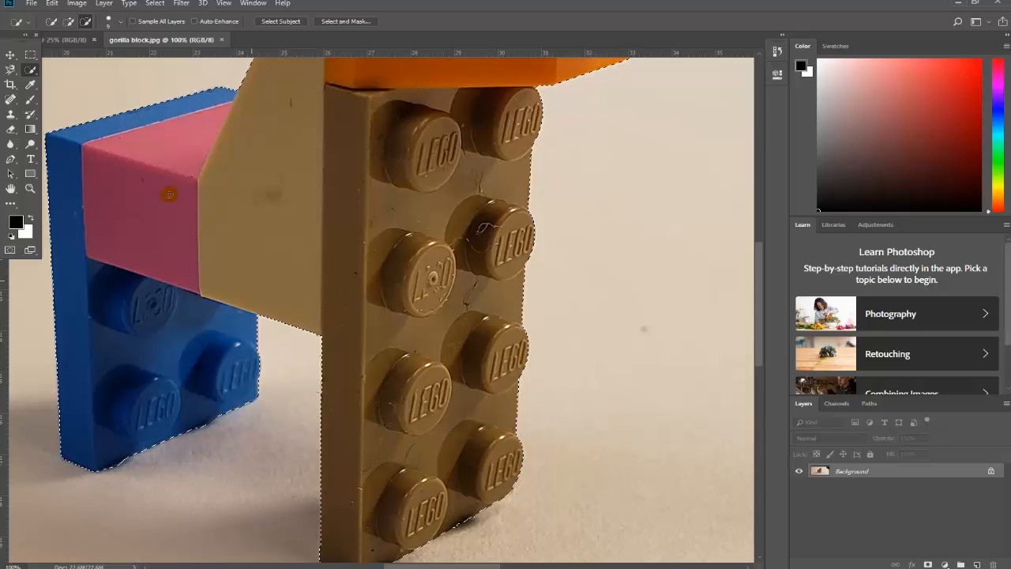
left_click(29, 190)
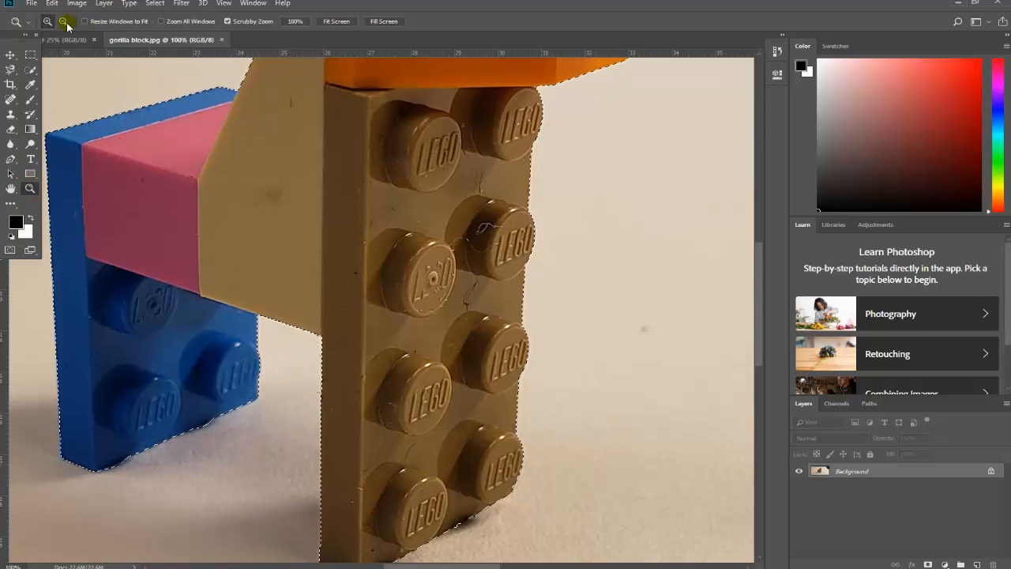
left_click(393, 276, "alt")
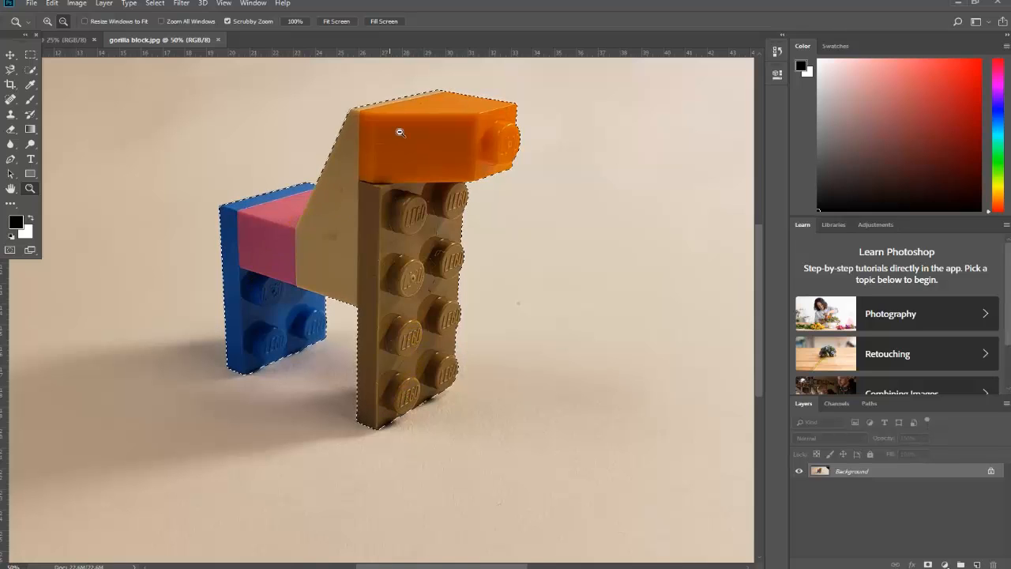
left_click(104, 5)
mouse_move(112, 16)
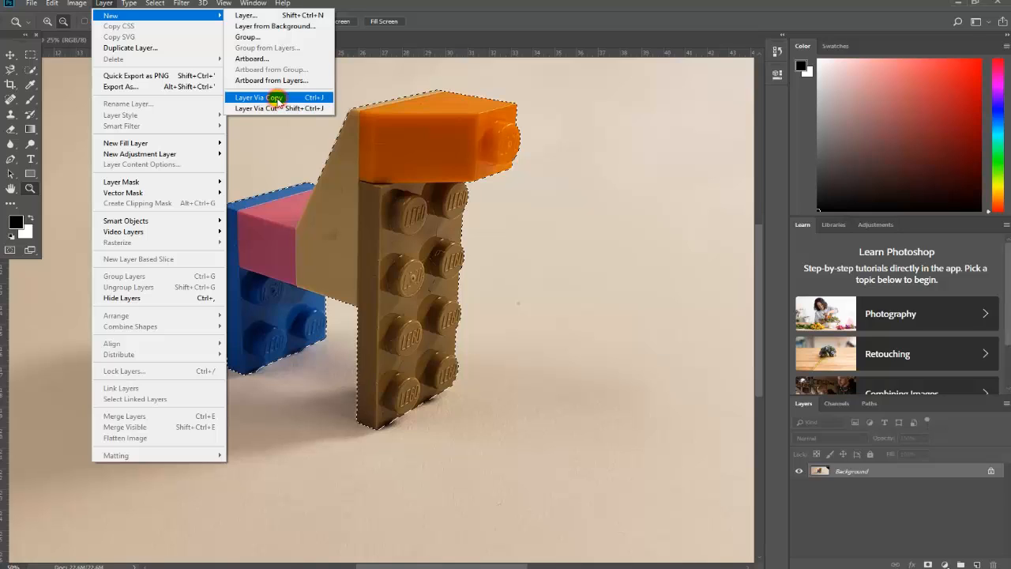
left_click(278, 98)
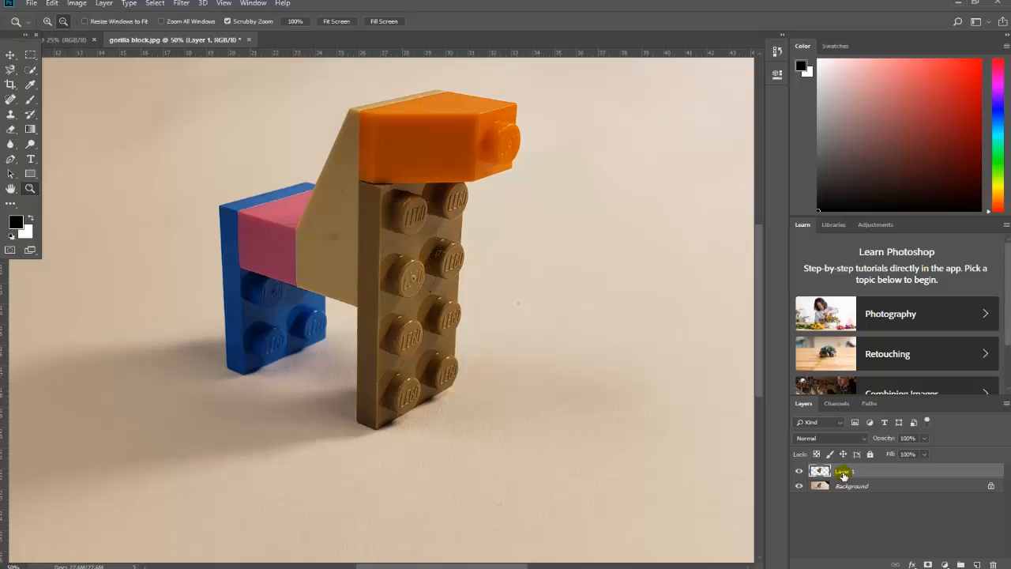
left_click(800, 489)
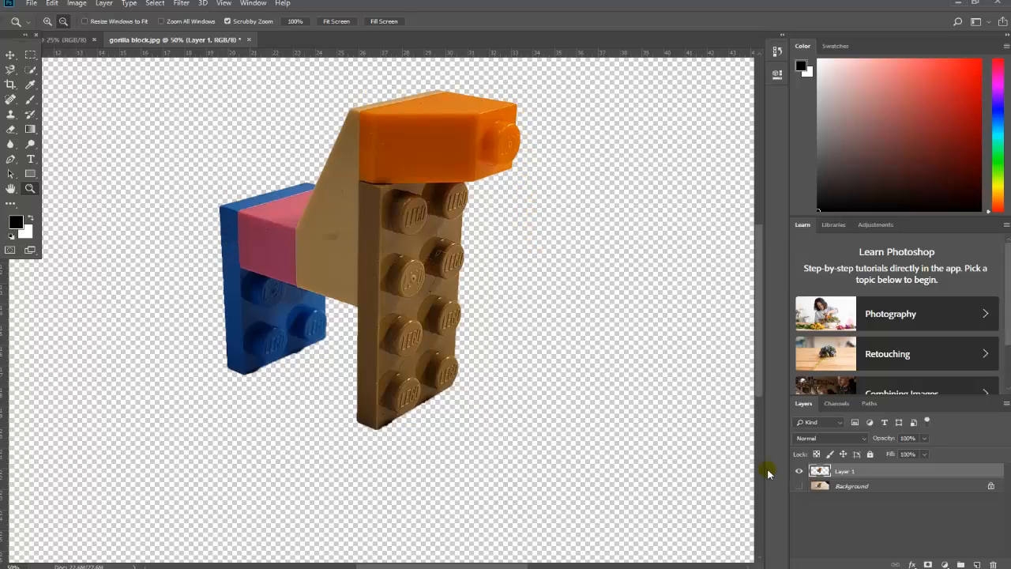
left_click(798, 486)
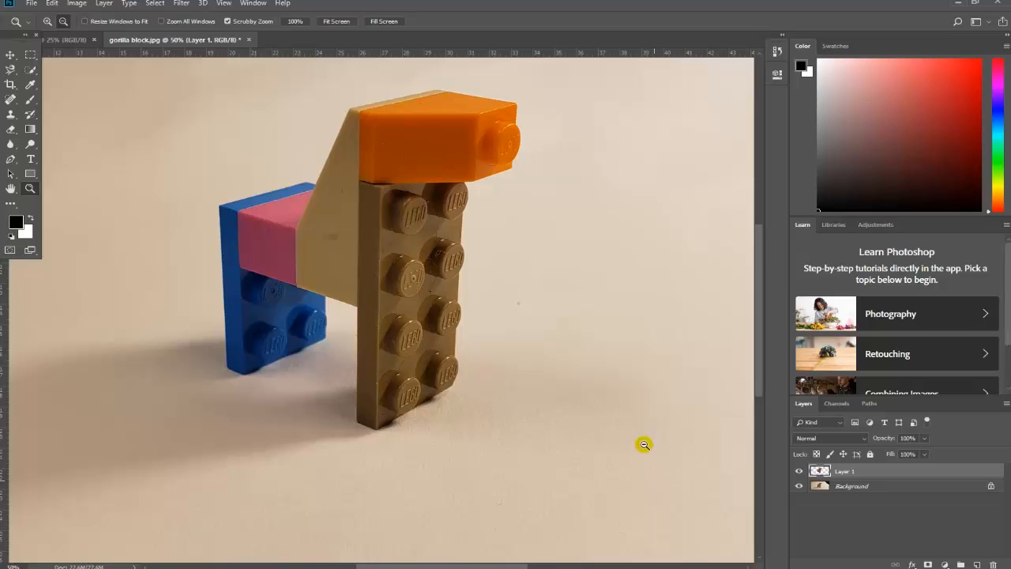